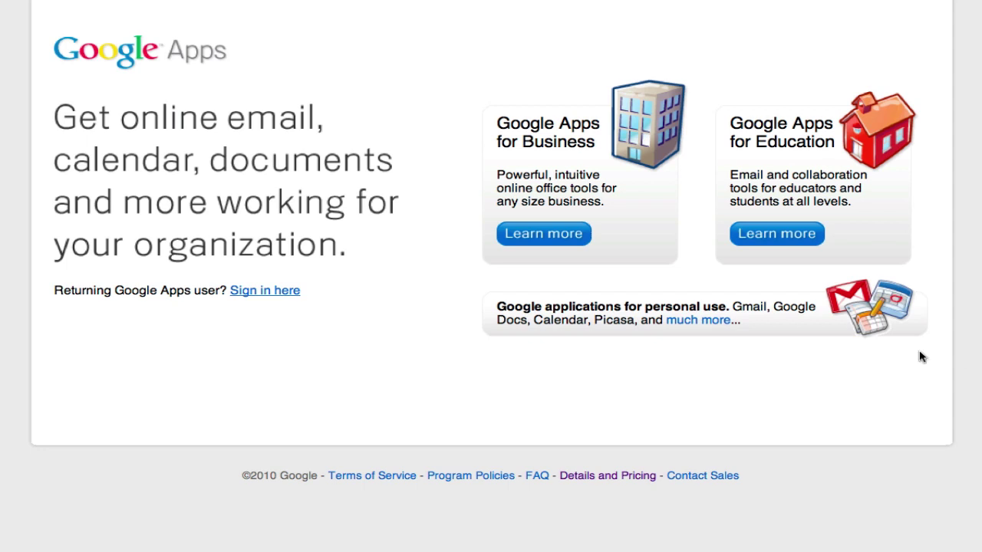
# Step: Open the Google Apps for Business details page with its 30-day free trial at $50 per user per year
pyautogui.click(524, 236)
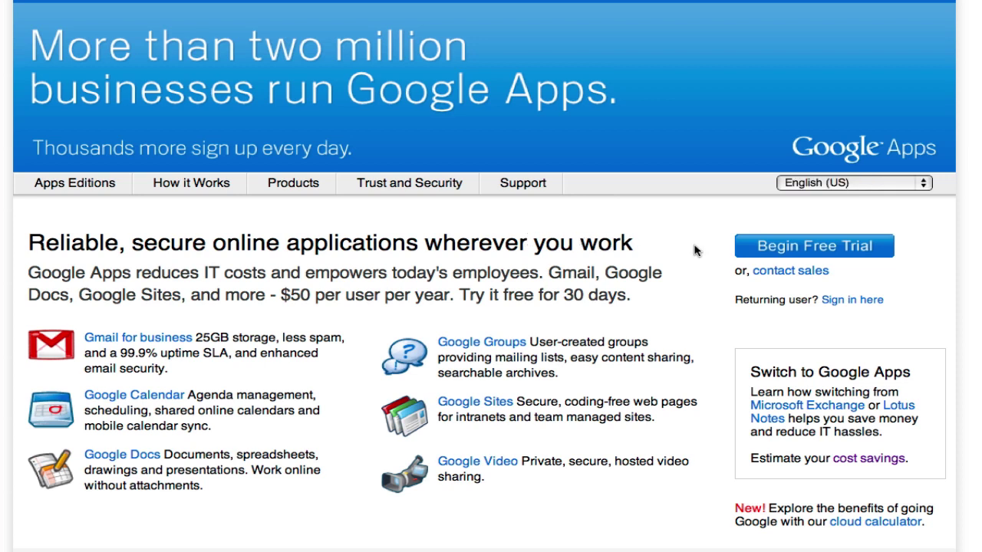
# Step: Begin the free trial and submit rubisworkshop.info as the domain, reaching sign-up step 2 of 4
pyautogui.click(781, 247)
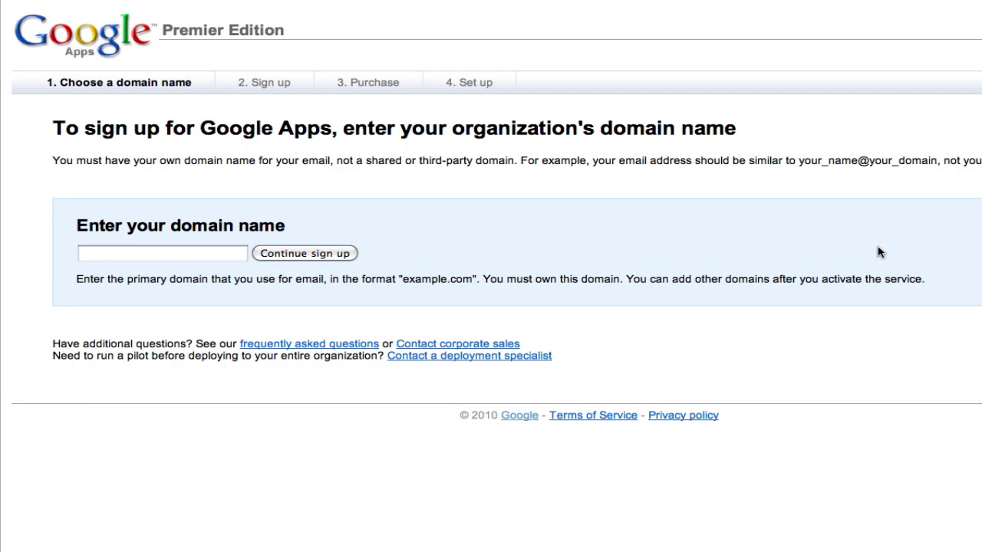
pyautogui.click(204, 253)
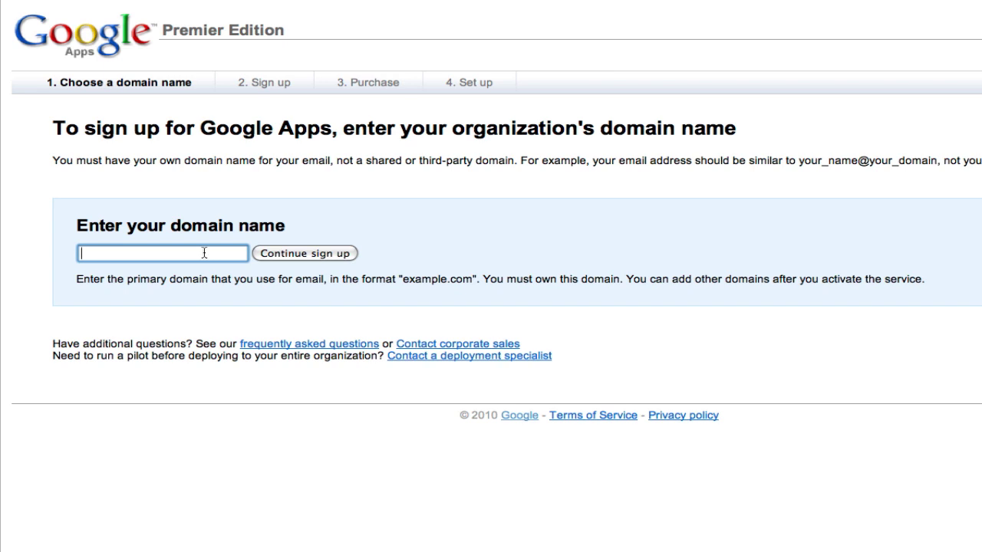
pyautogui.write('rubisworkshop')
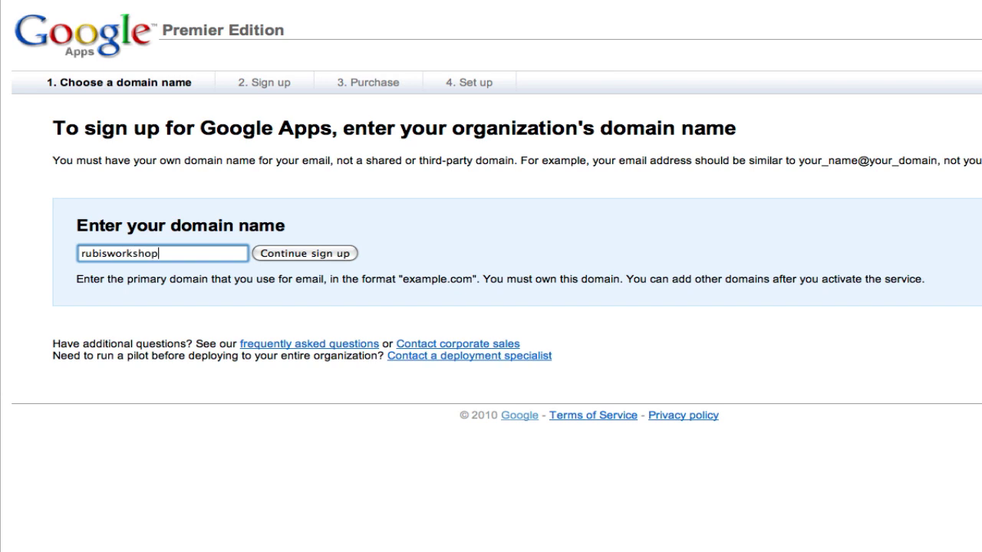
pyautogui.write('.info')
pyautogui.click(276, 255)
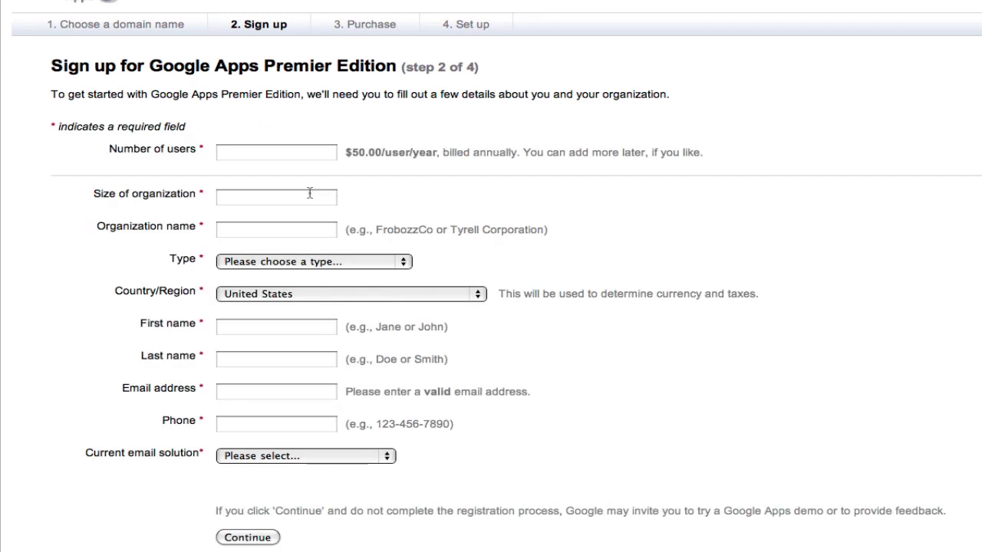
# Step: Submit the number of users and sign-up details, then accept the terms and proceed through Google Checkout
pyautogui.click(254, 155)
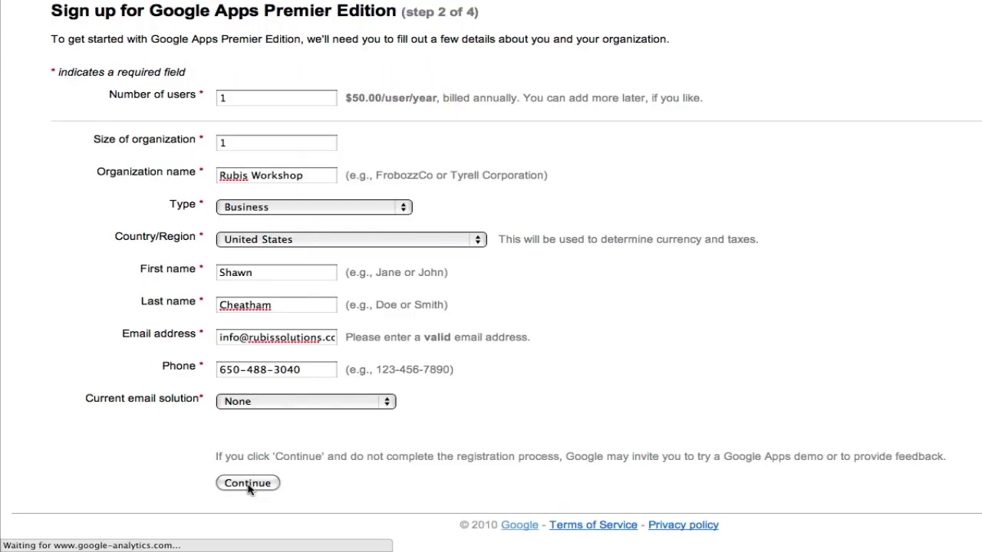
pyautogui.click(248, 539)
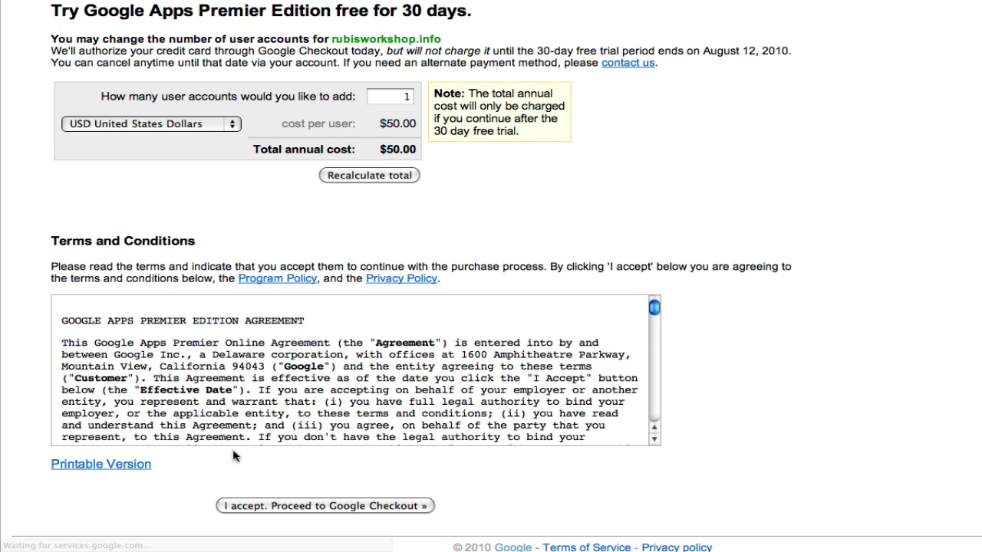
pyautogui.click(314, 511)
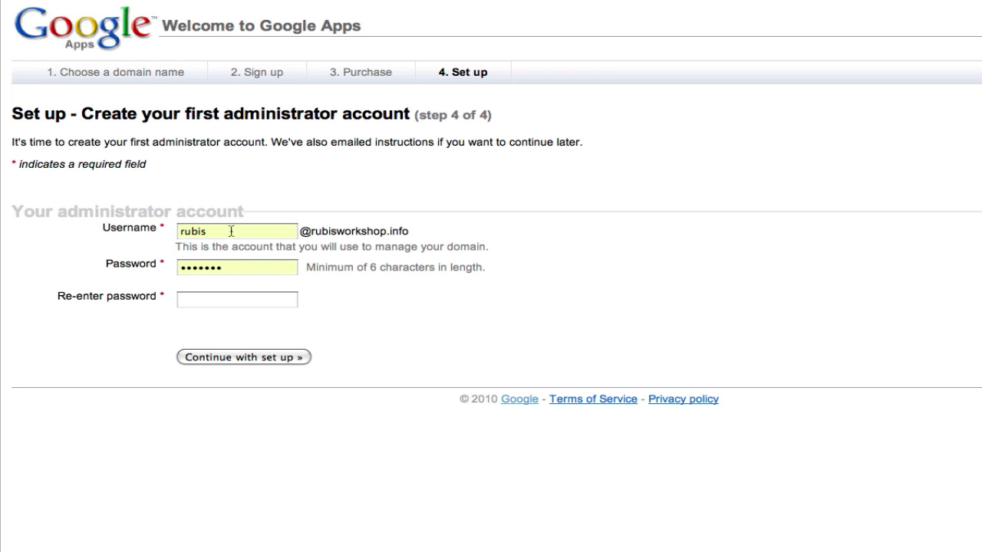
# Step: Replace the administrator password, re-enter it to confirm, and continue with setup
pyautogui.doubleClick(223, 267)
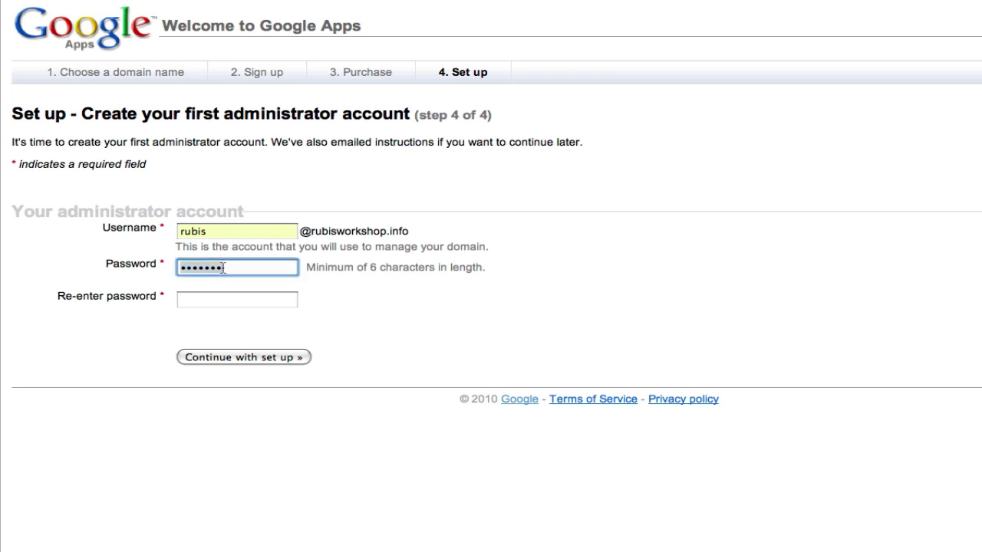
pyautogui.write('••••••••••')
pyautogui.press('super+a')
pyautogui.press('Tab')
pyautogui.write('•••••')
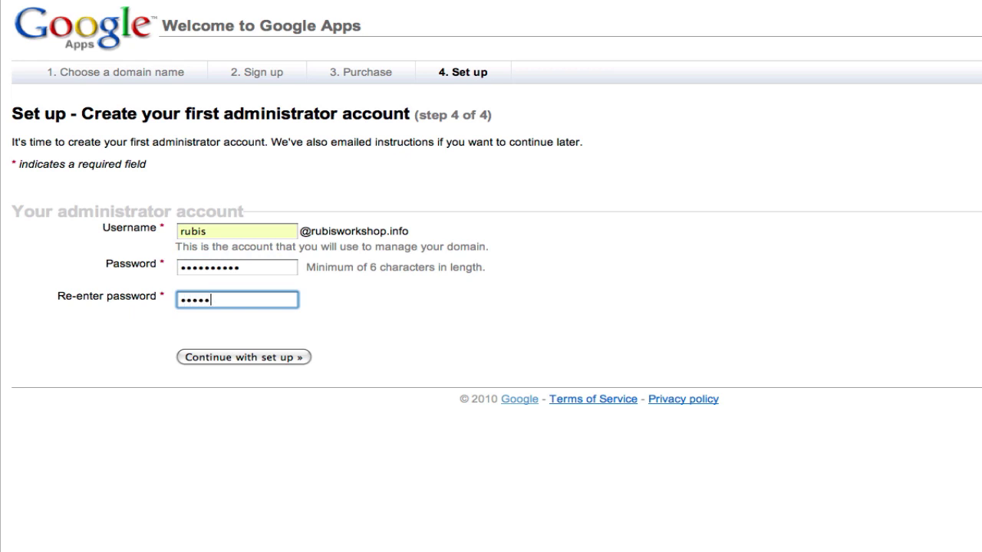
pyautogui.write('•••••')
pyautogui.click(240, 358)
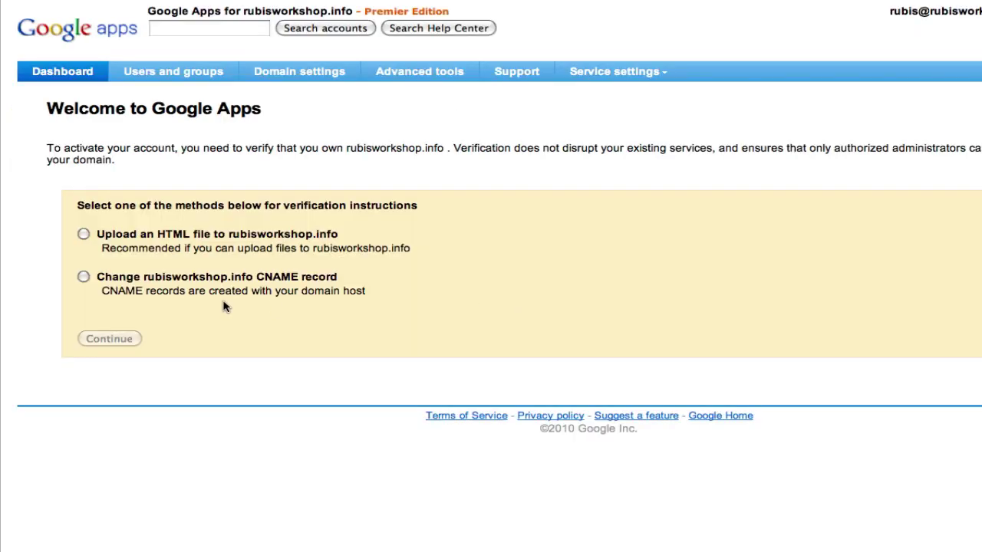
# Step: Choose CNAME-record verification and select the unique CNAME string and google.com target to copy
pyautogui.click(84, 278)
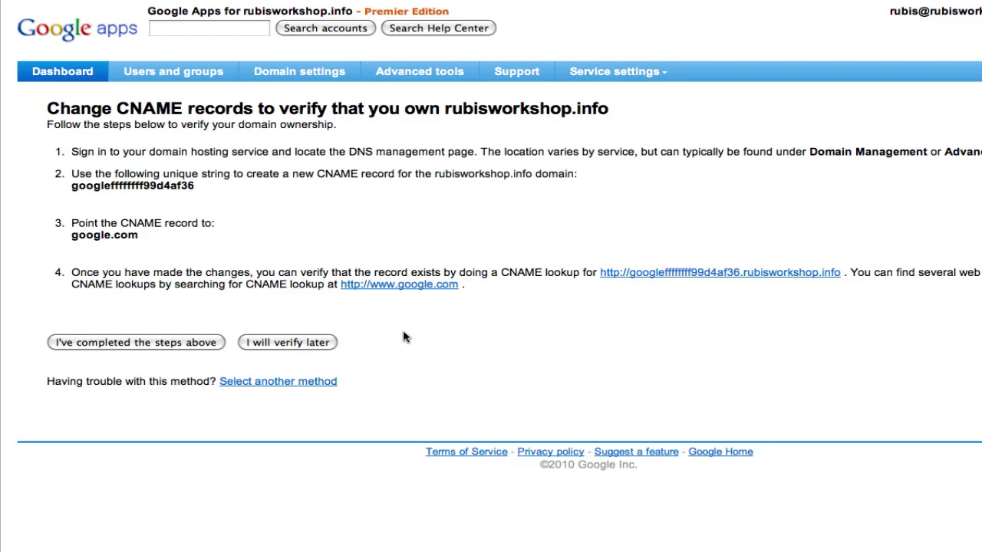
pyautogui.tripleClick(132, 186)
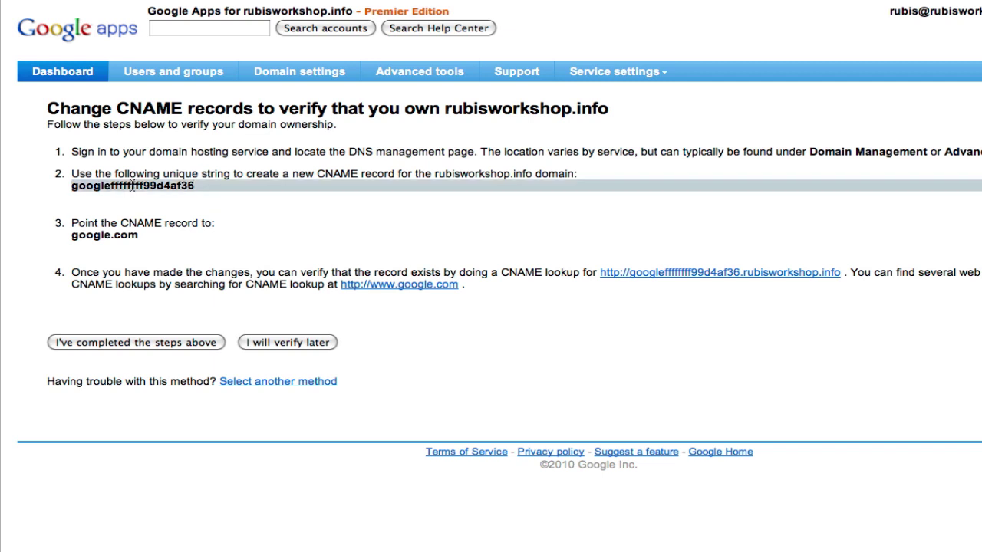
pyautogui.tripleClick(95, 237)
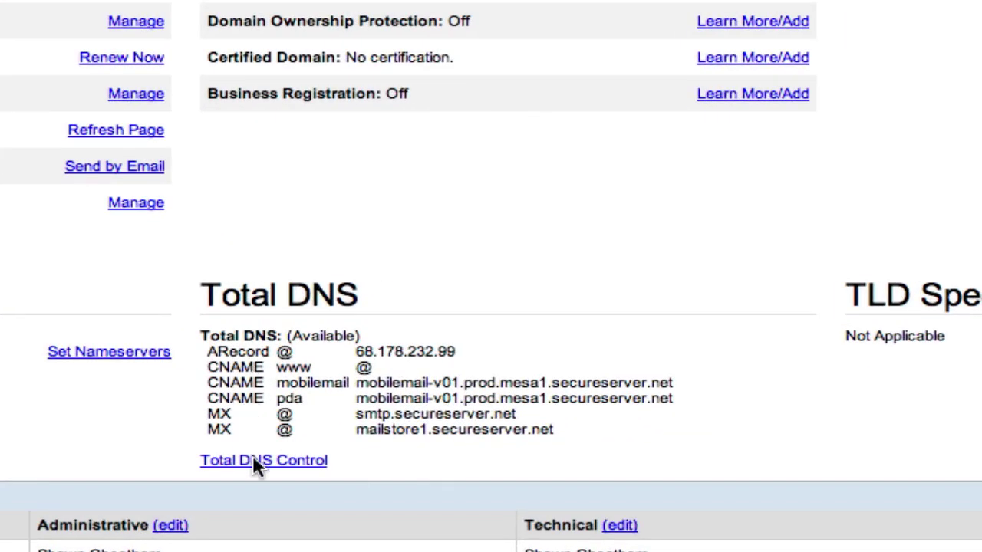
# Step: Open Total DNS Control for rubisworkshop.info and collapse the MX (Mail Exchange) section
pyautogui.click(253, 460)
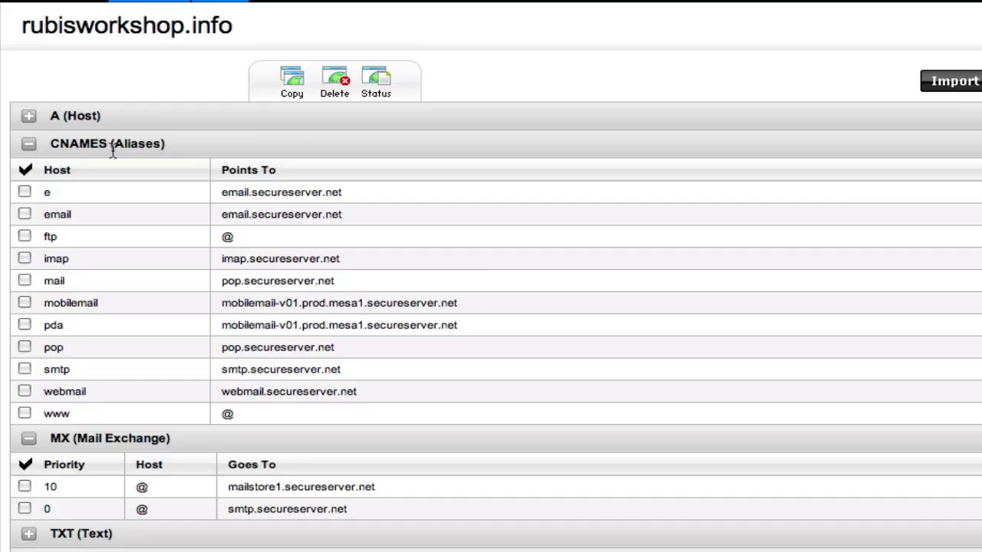
pyautogui.click(29, 439)
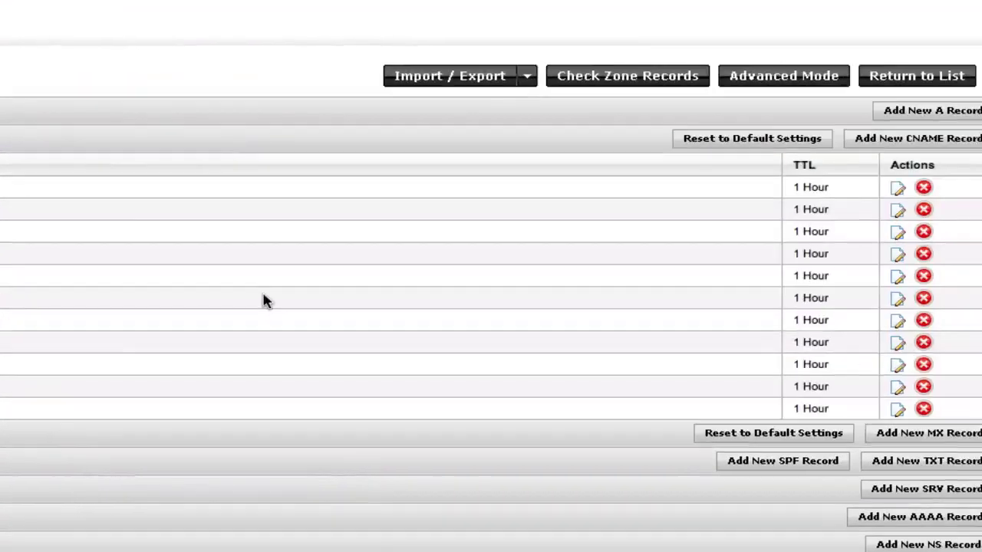
# Step: Add a CNAME record with the copied alias pointing to google.com, TTL 1/2 Hour, and confirm the results
pyautogui.click(864, 144)
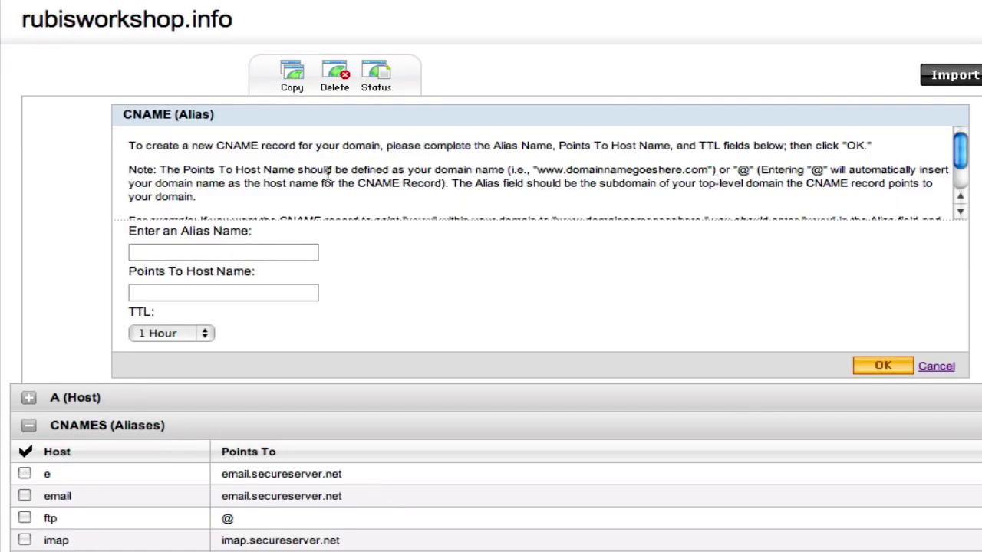
pyautogui.scroll(-1, 329, 174)
pyautogui.scroll(-1, 328, 173)
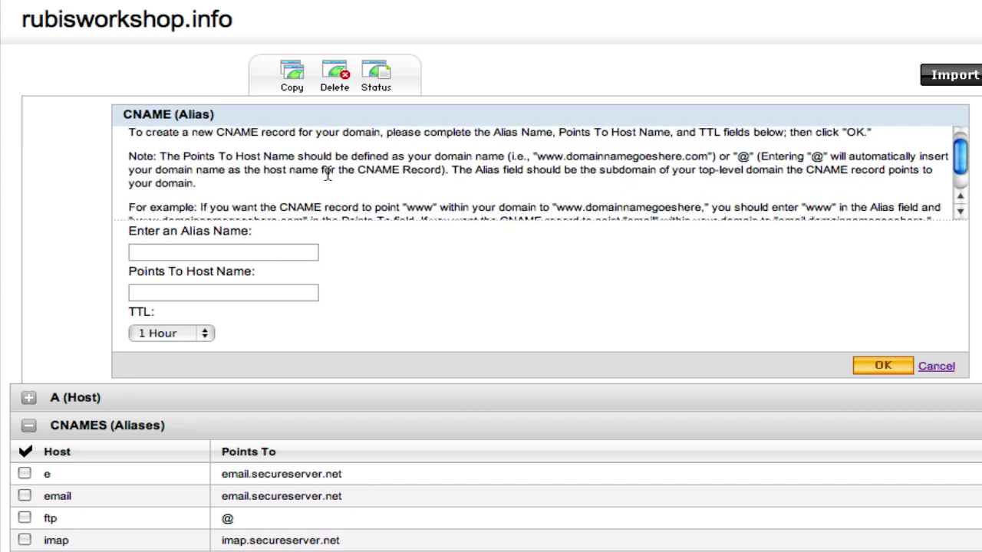
pyautogui.click(271, 251)
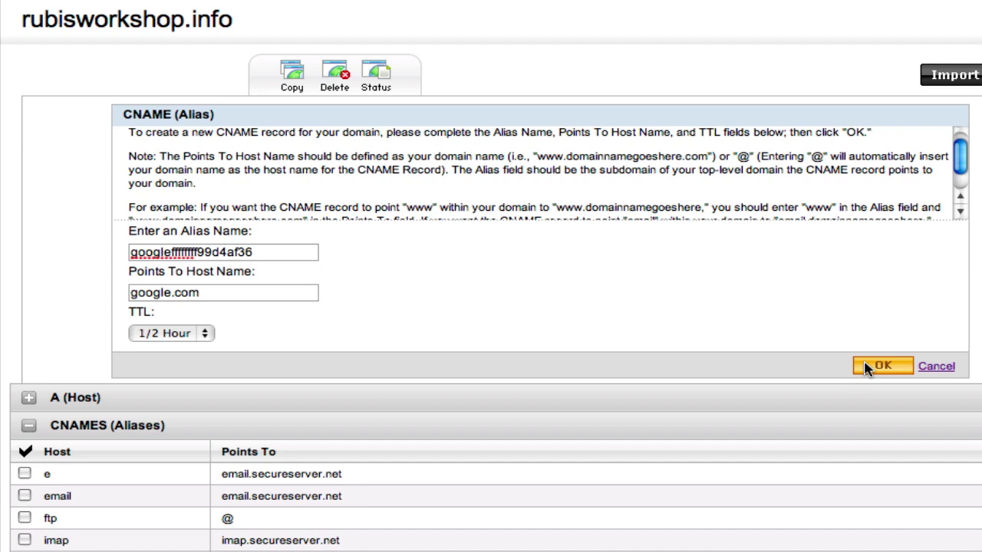
pyautogui.click(866, 367)
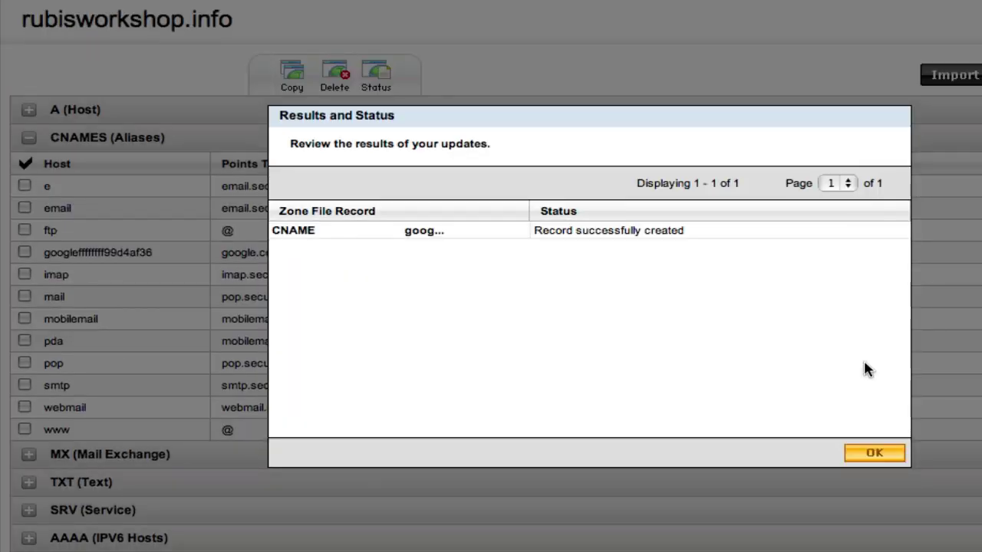
pyautogui.click(873, 455)
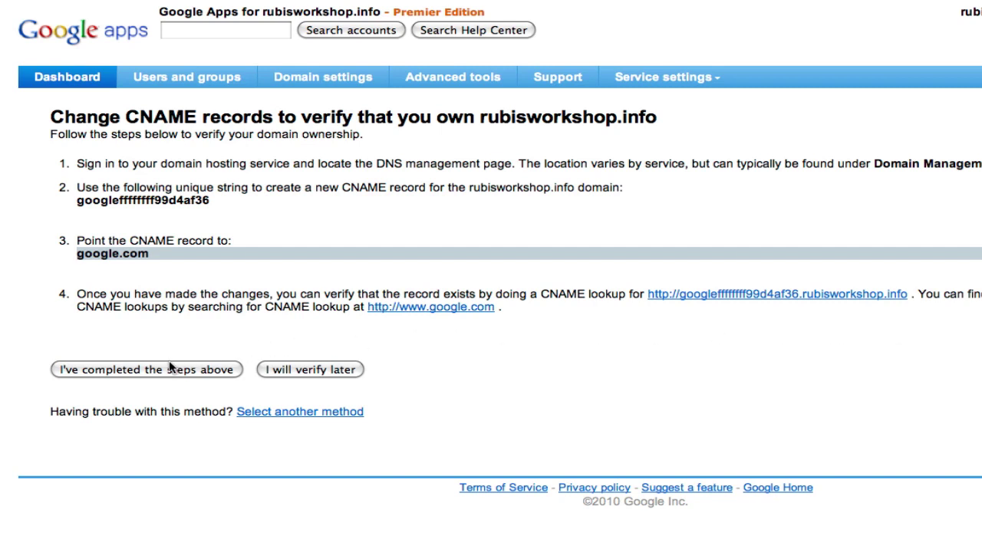
# Step: Confirm with 'I've completed the steps above' that the CNAME verification is done
pyautogui.click(146, 372)
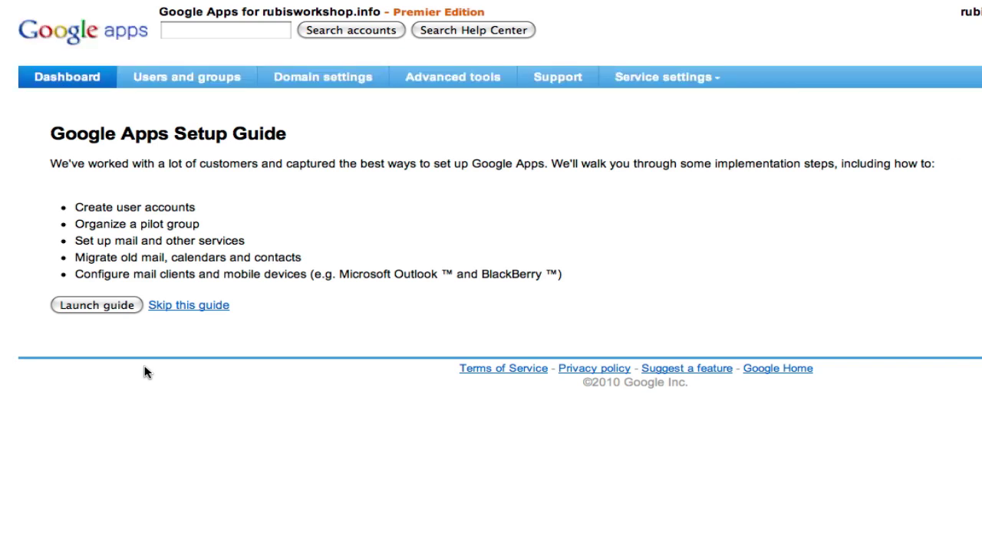
# Step: Choose 'Skip this guide' on the rubisworkshop.info Setup Guide
pyautogui.click(177, 312)
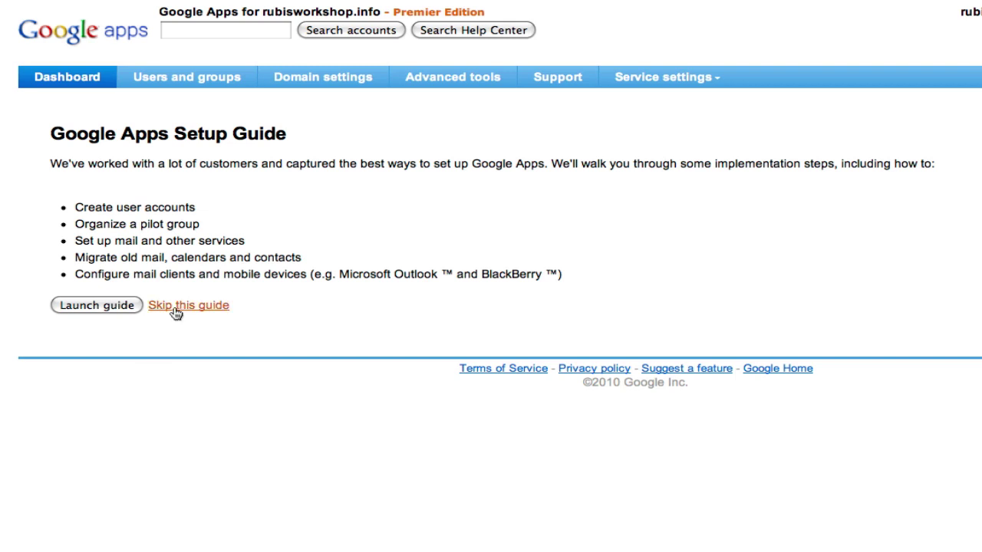